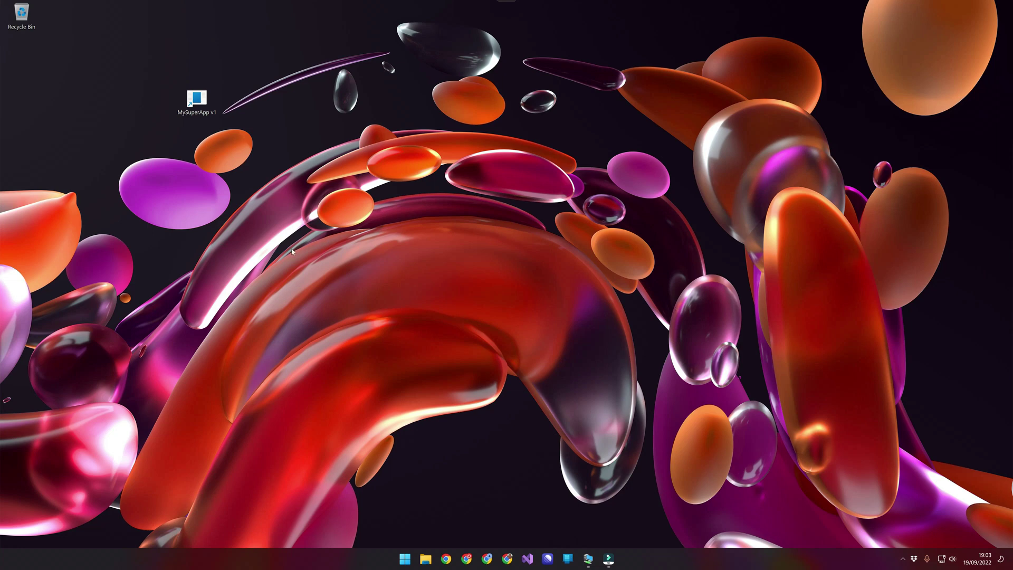
Launch MySuperApp v1, try Set blue, Set Red, Set blue on Hello world!, then close Form1
{"action": "double_click", "coordinate": [196, 102]}
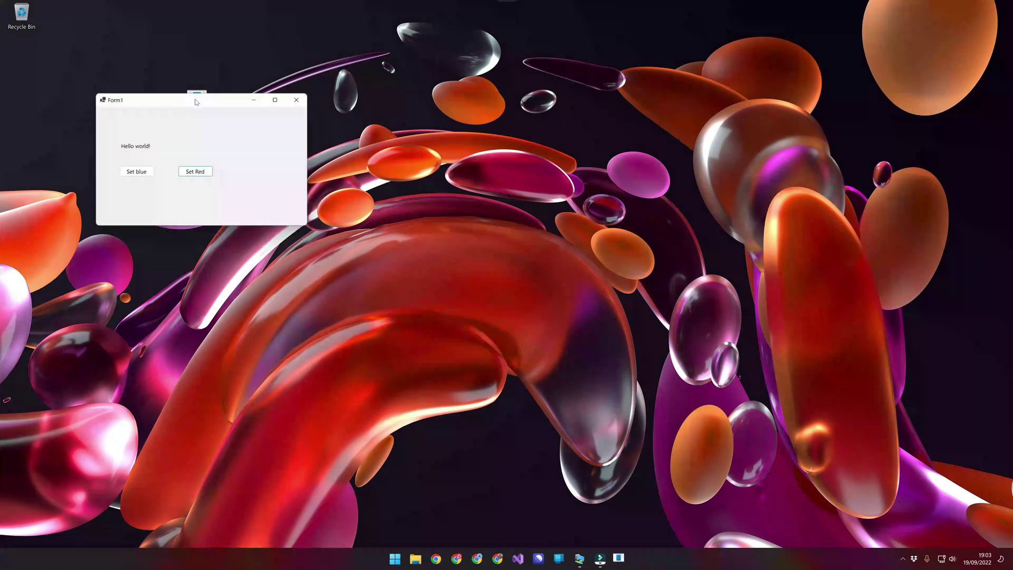
{"action": "left_click_drag", "start_coordinate": [196, 102], "coordinate": [198, 79]}
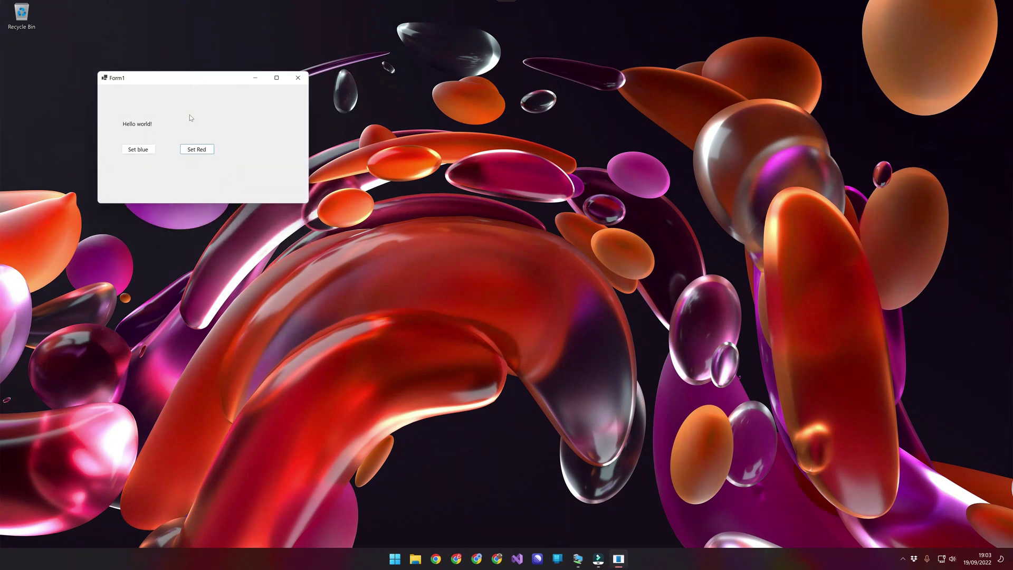
{"action": "left_click", "coordinate": [147, 152]}
{"action": "left_click", "coordinate": [198, 150]}
{"action": "left_click", "coordinate": [146, 152]}
{"action": "left_click", "coordinate": [297, 78]}
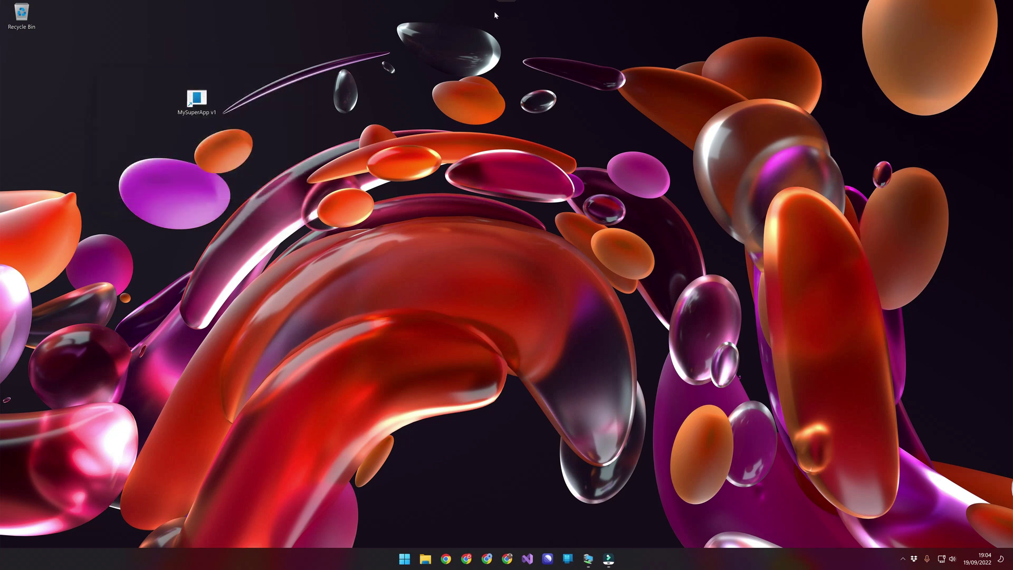
Start a new Screenpresso screen video capture of the upper-left area and bring up its recording options
{"action": "mouse_move", "coordinate": [509, 5]}
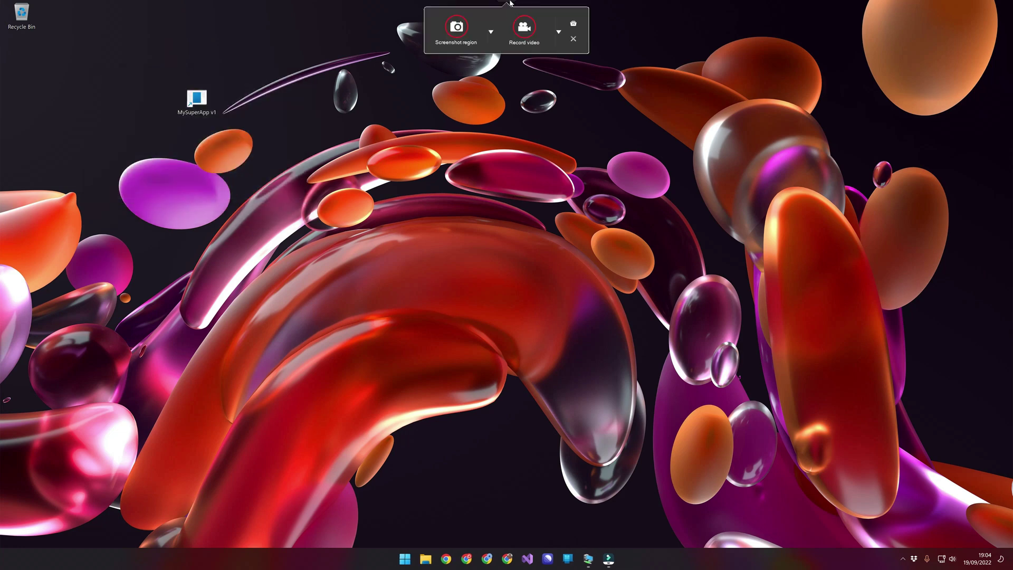
{"action": "left_click", "coordinate": [525, 31]}
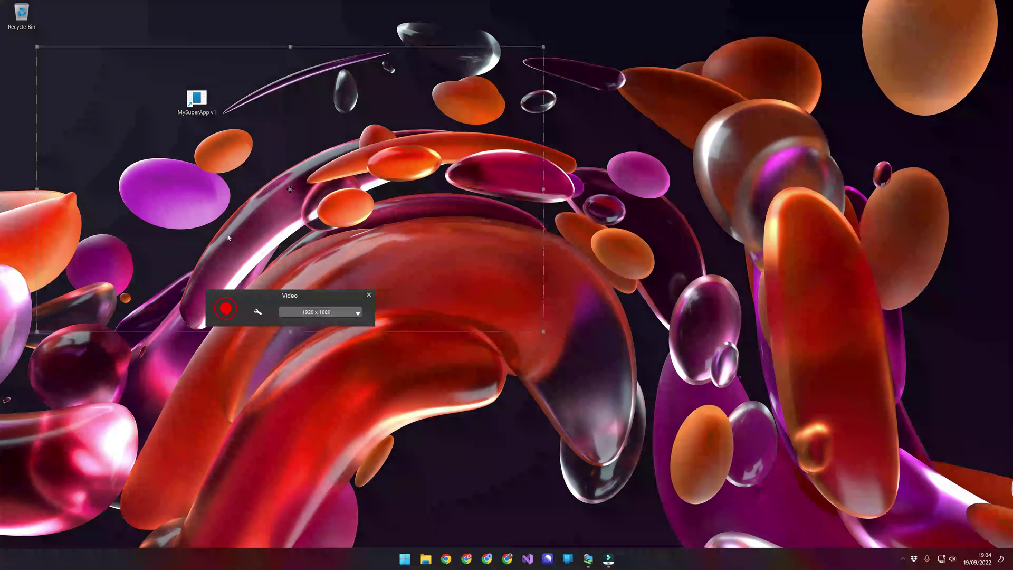
{"action": "left_click", "coordinate": [257, 311]}
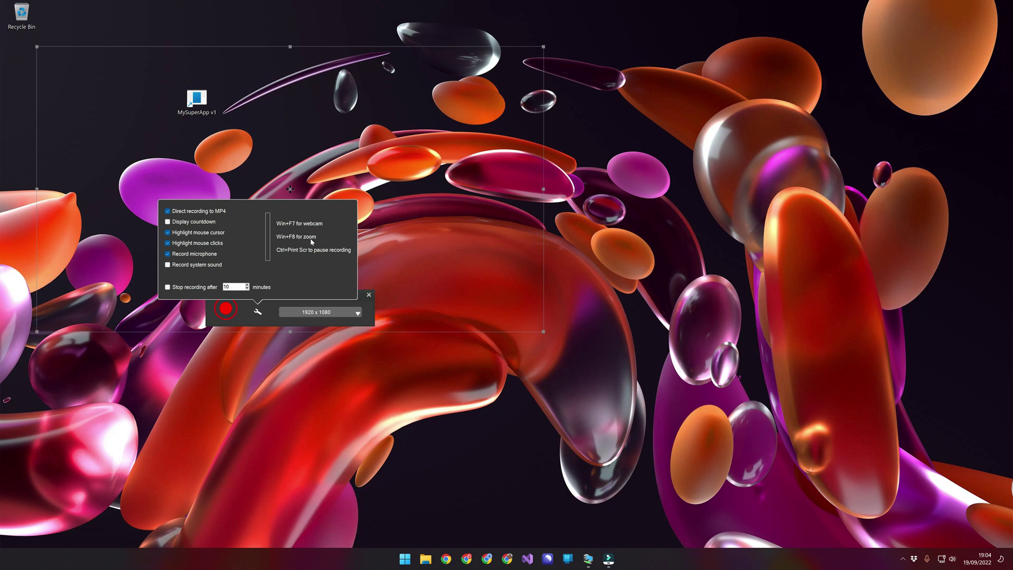
Show the webcam overlay with Win+F7, make its shape an ellipse, and start recording
{"action": "key", "text": "super+F7"}
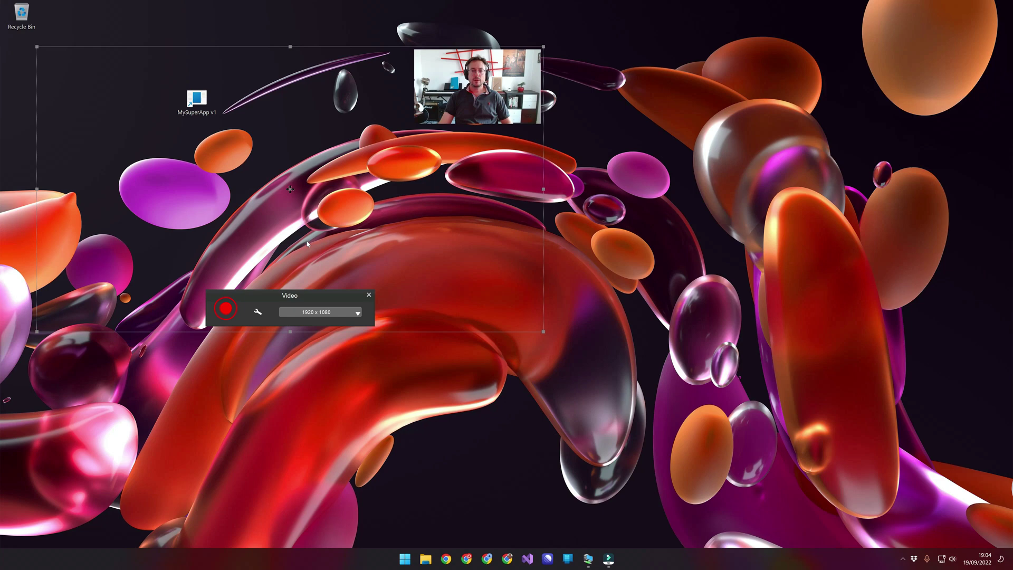
{"action": "right_click", "coordinate": [472, 93]}
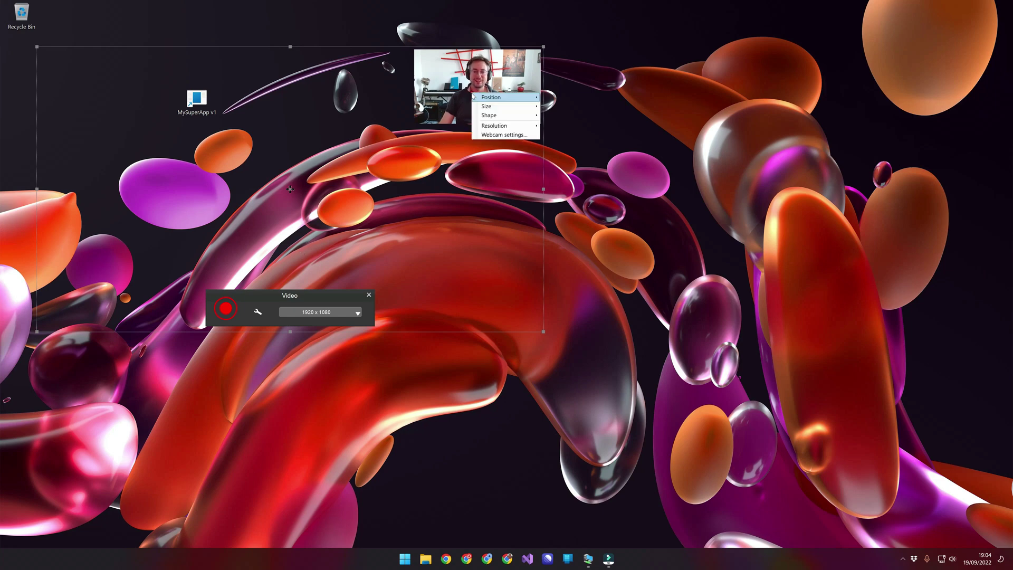
{"action": "mouse_move", "coordinate": [501, 100]}
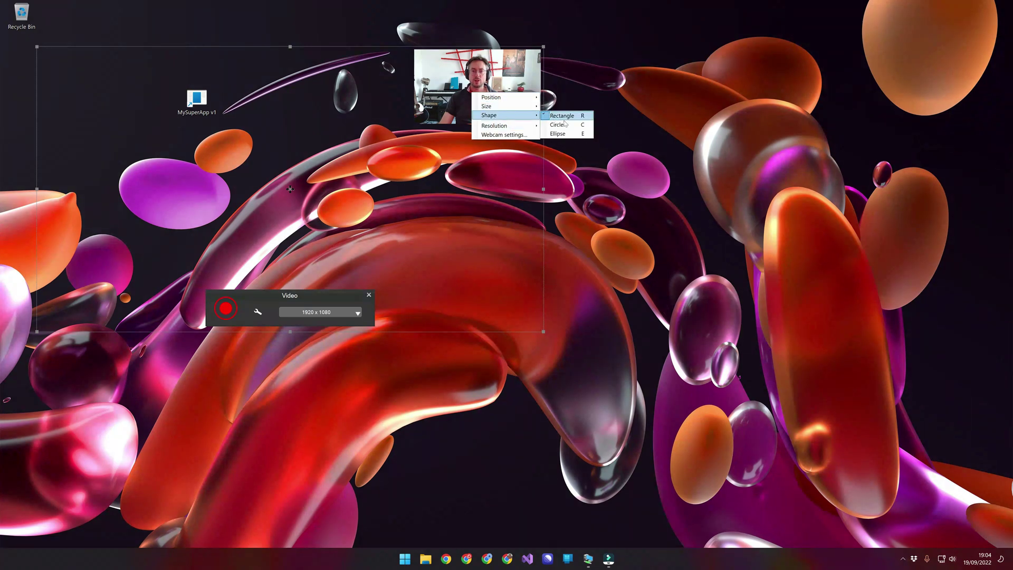
{"action": "left_click", "coordinate": [558, 134]}
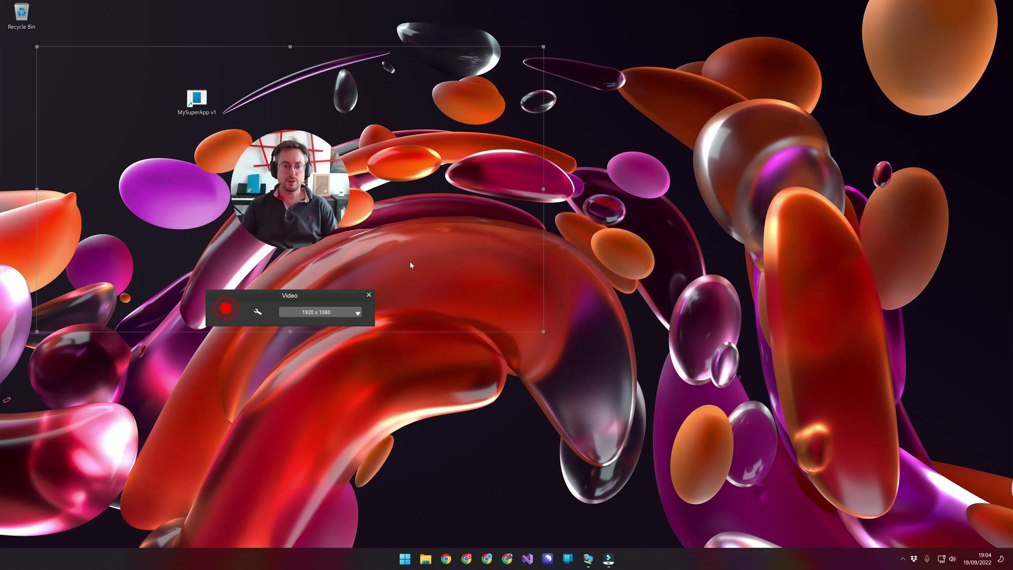
{"action": "left_click", "coordinate": [225, 310]}
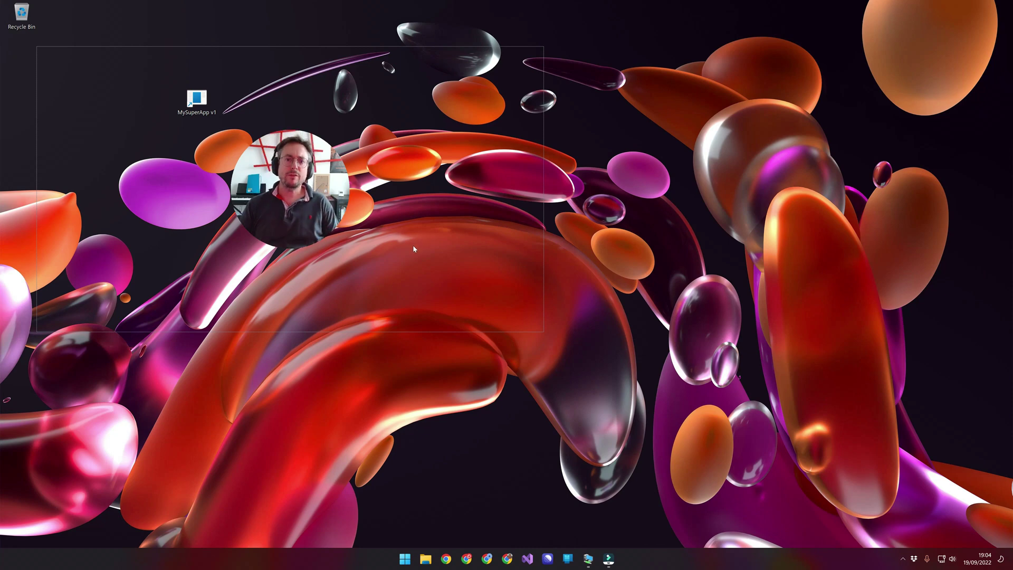
Launch MySuperApp v1, show Hello world! staying red after Set blue, Set Red, Set blue, then close Form1
{"action": "double_click", "coordinate": [200, 104]}
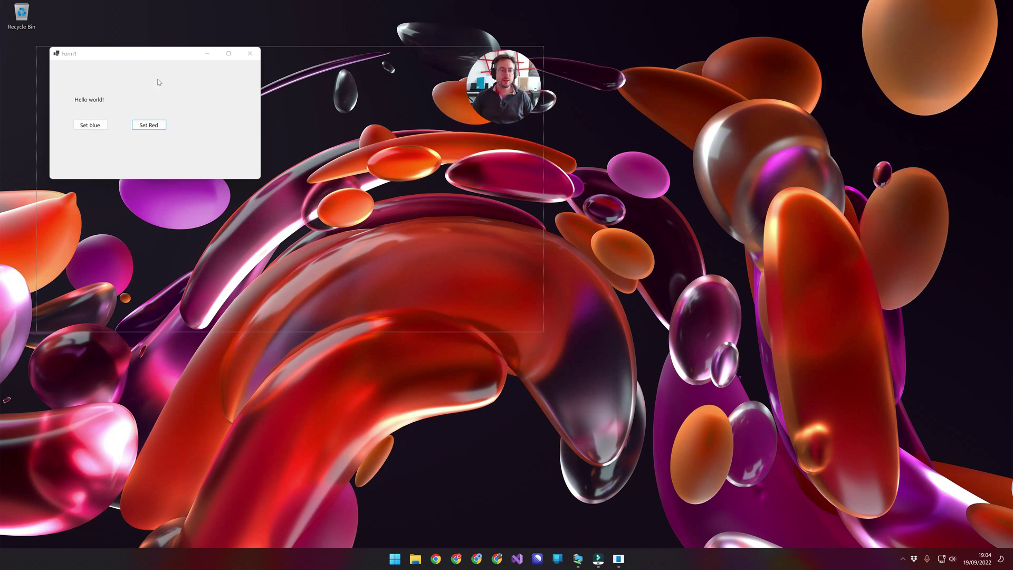
{"action": "left_click_drag", "start_coordinate": [173, 58], "coordinate": [245, 97]}
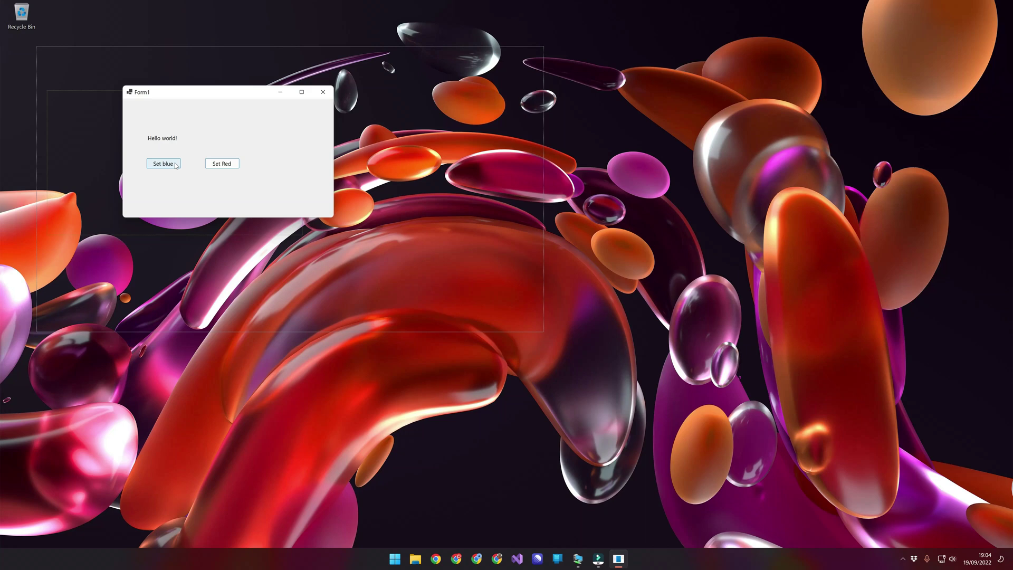
{"action": "left_click", "coordinate": [156, 167]}
{"action": "left_click", "coordinate": [156, 167]}
{"action": "left_click", "coordinate": [222, 164]}
{"action": "left_click", "coordinate": [164, 165]}
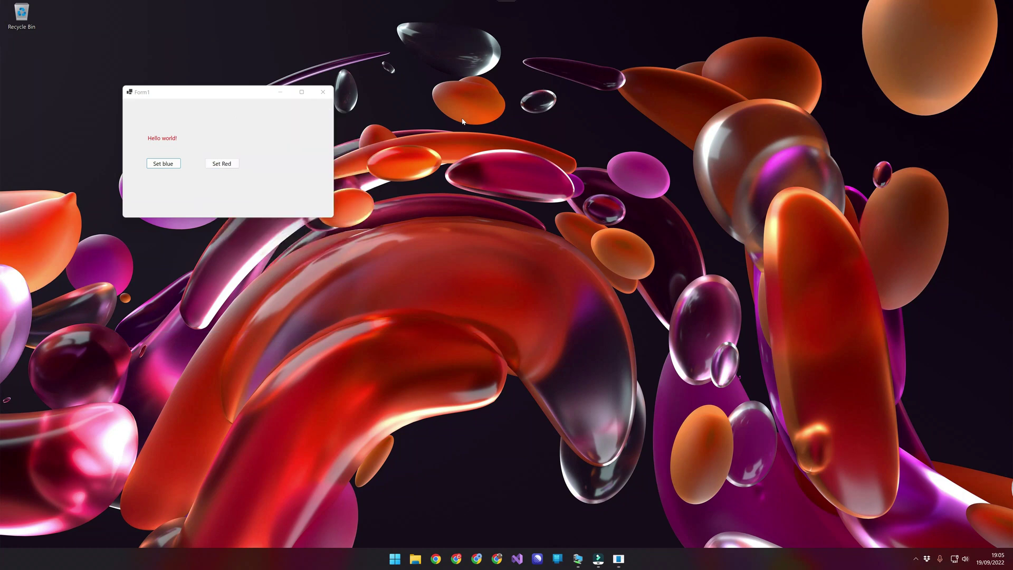
{"action": "left_click", "coordinate": [323, 93]}
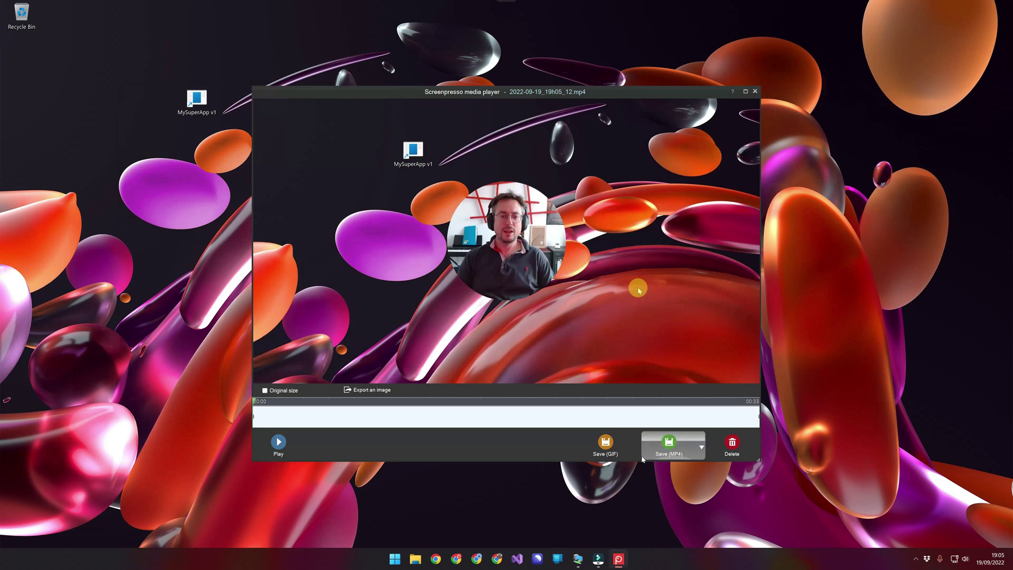
Save the clip as 2022-09-19_19h05_12.mp4 and bring up Screenpresso's Publish sharing options
{"action": "left_click", "coordinate": [670, 446]}
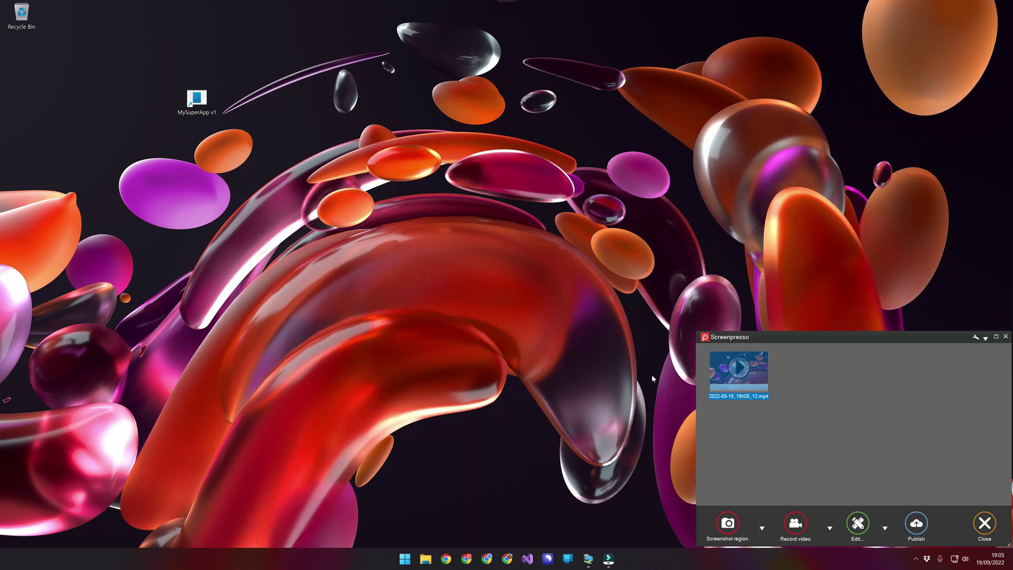
{"action": "left_click", "coordinate": [916, 523]}
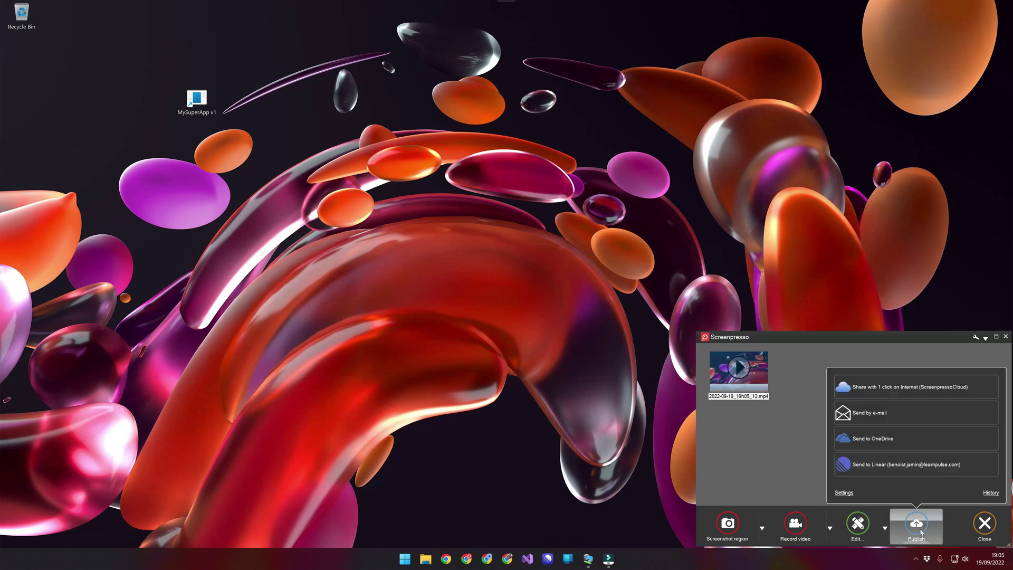
Send the clip to Linear, completing the title 'The issue in the new version' and setting Medium priority
{"action": "left_click", "coordinate": [889, 467]}
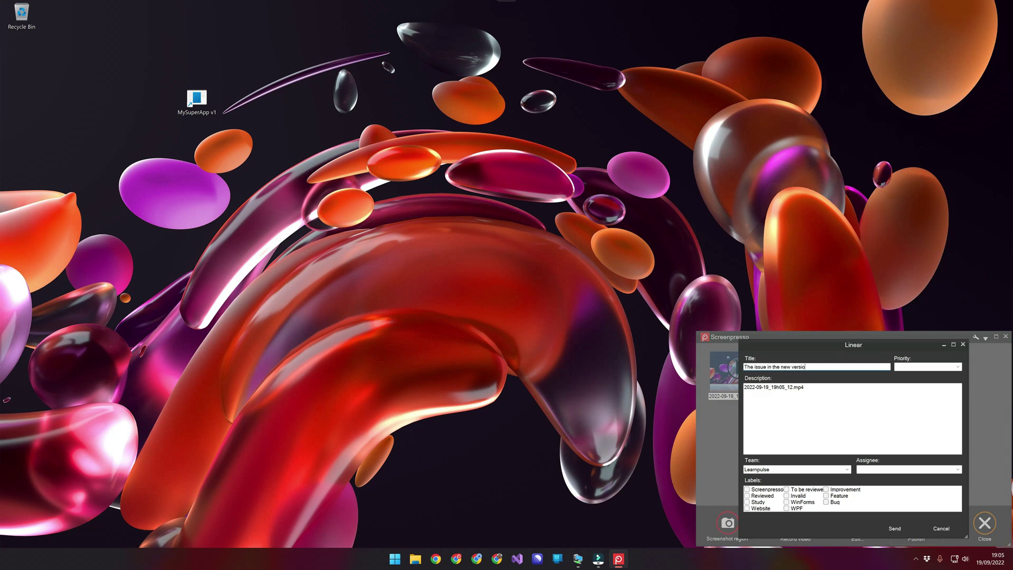
{"action": "type", "text": "n"}
{"action": "key", "text": "Tab"}
{"action": "key", "text": "Down"}
{"action": "key", "text": "Down"}
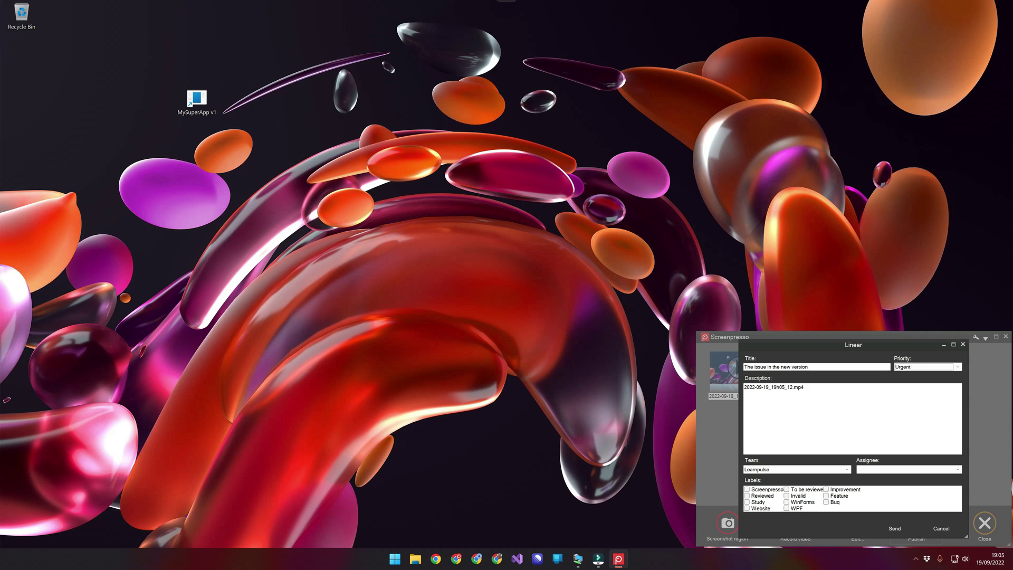
{"action": "key", "text": "Down"}
{"action": "key", "text": "Down"}
Add the description 'Here's the explanation about the issue:', tag it Bug, and send the issue
{"action": "left_click", "coordinate": [804, 388]}
{"action": "type", "text": "Here's the "}
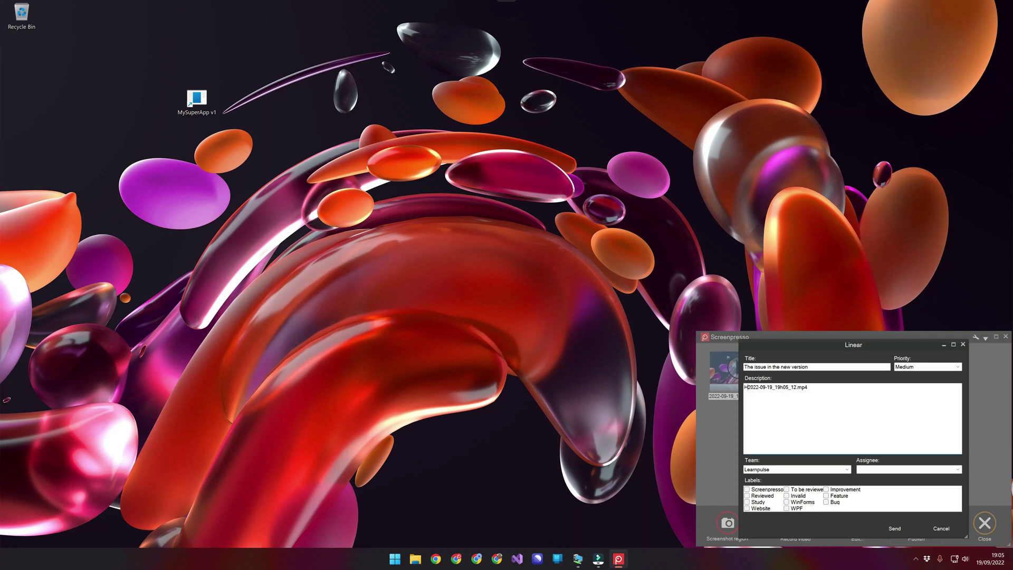
{"action": "type", "text": "explanation about the issue:"}
{"action": "key", "text": "Return"}
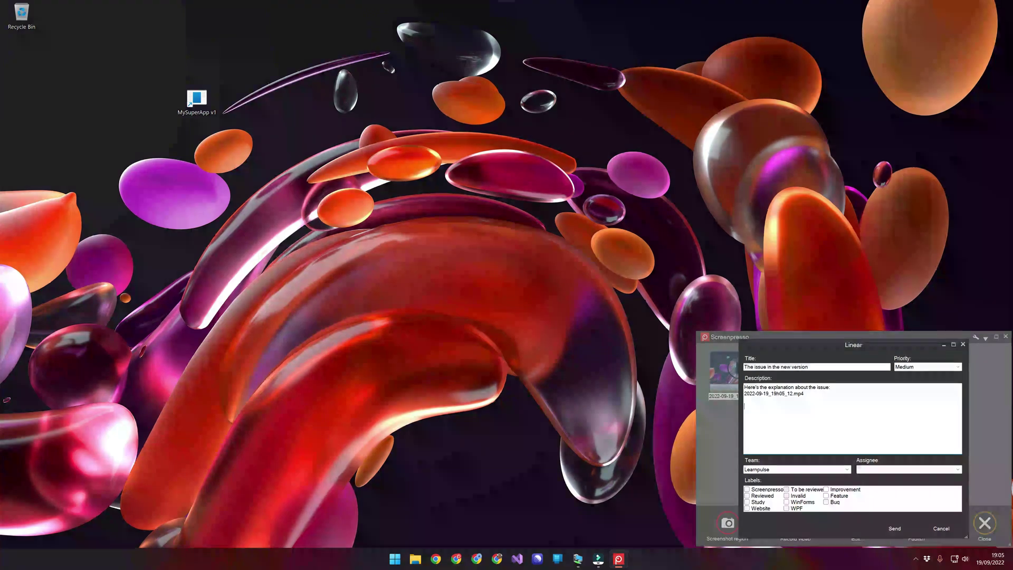
{"action": "key", "text": "Return"}
{"action": "key", "text": "Return"}
{"action": "type", "text": "T"}
{"action": "key", "text": "BackSpace"}
{"action": "left_click", "coordinate": [826, 502]}
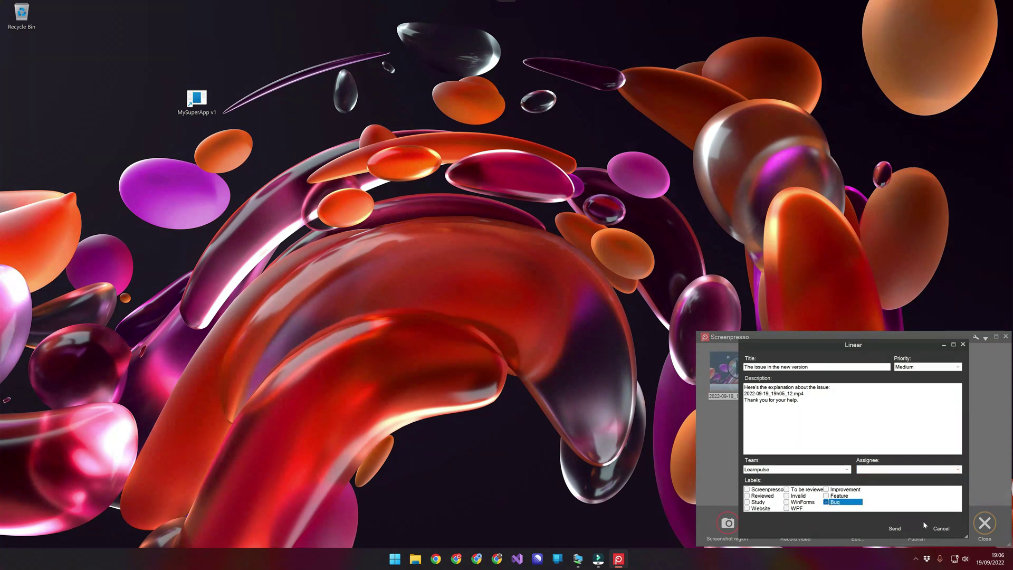
{"action": "left_click", "coordinate": [896, 528]}
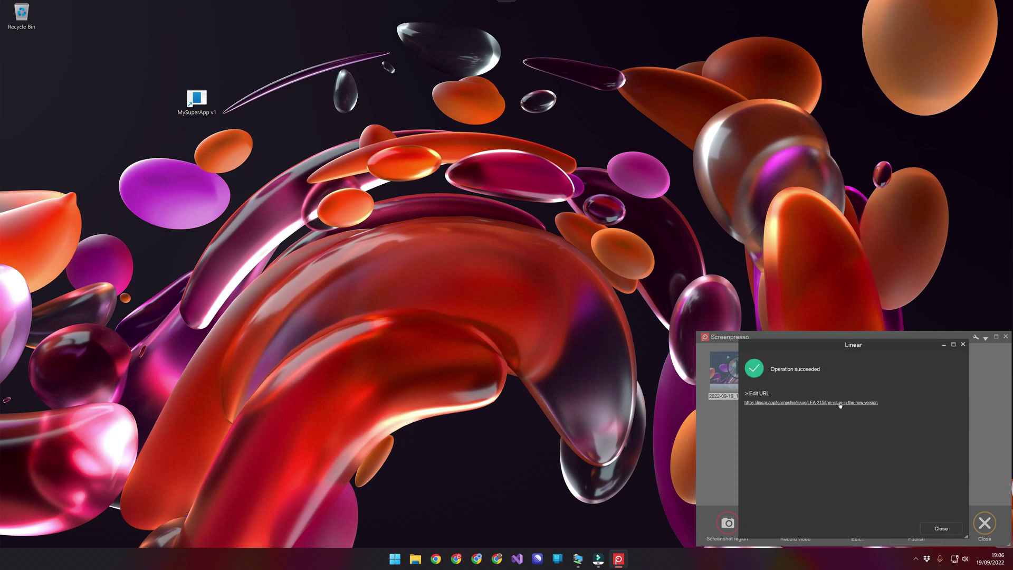
Open Linear issue LEA-215 in the browser and play its embedded 33-second recording
{"action": "left_click", "coordinate": [840, 403]}
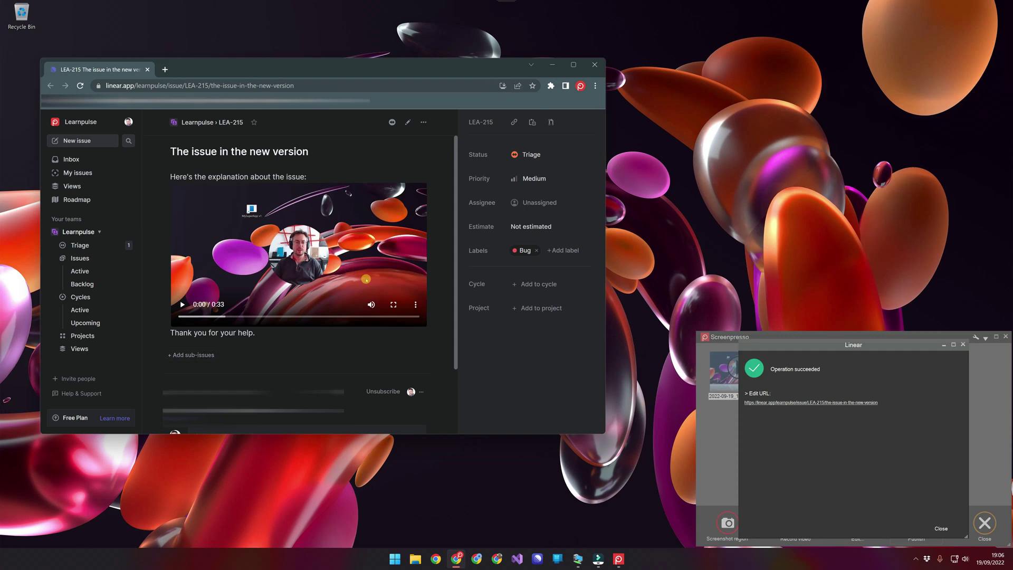
{"action": "left_click", "coordinate": [182, 305]}
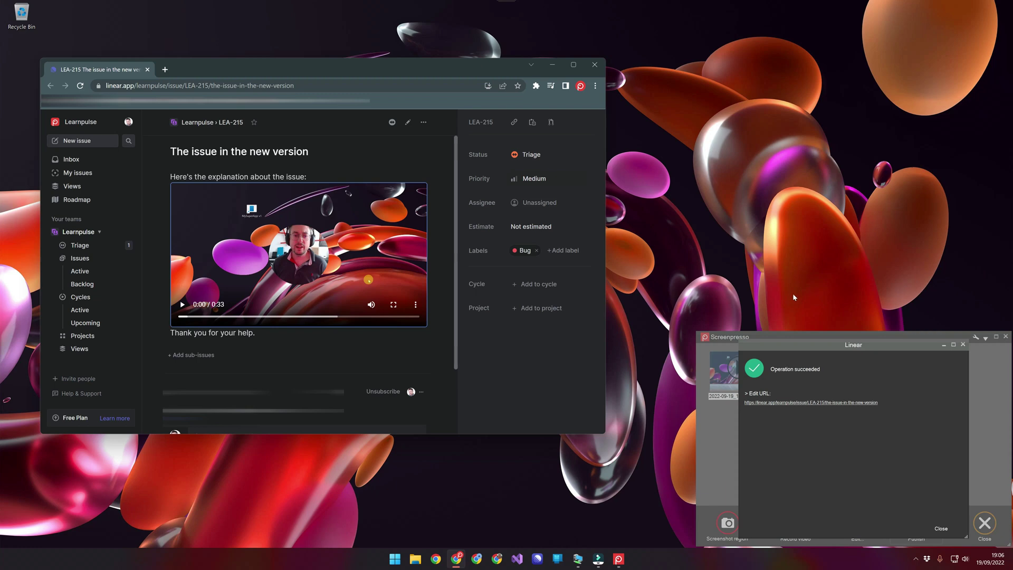
Close the issue's browser window, then leave Form1 with Hello world! red after Set blue, Set Red, Set blue
{"action": "left_click", "coordinate": [594, 65]}
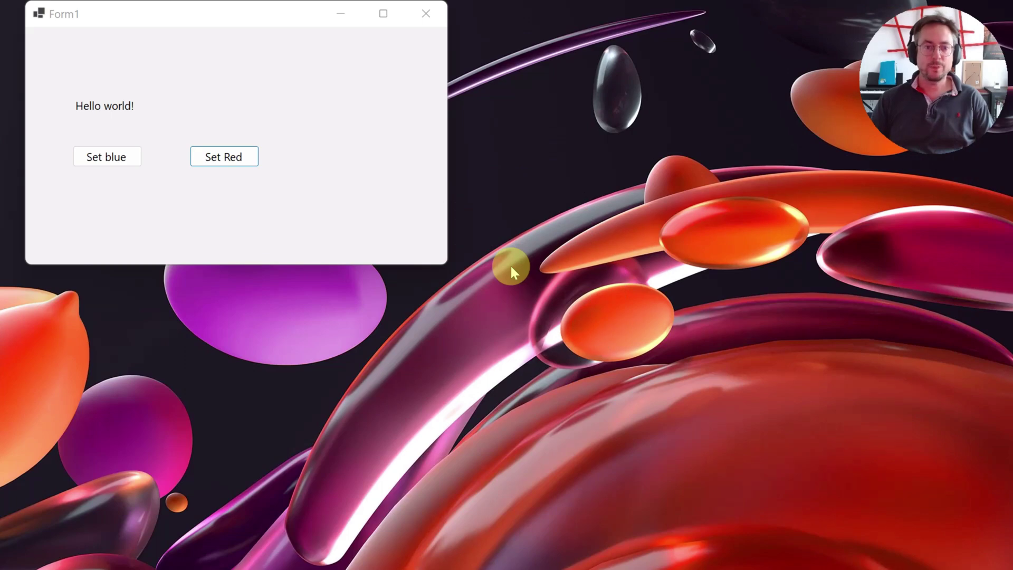
{"action": "left_click_drag", "start_coordinate": [267, 18], "coordinate": [413, 95]}
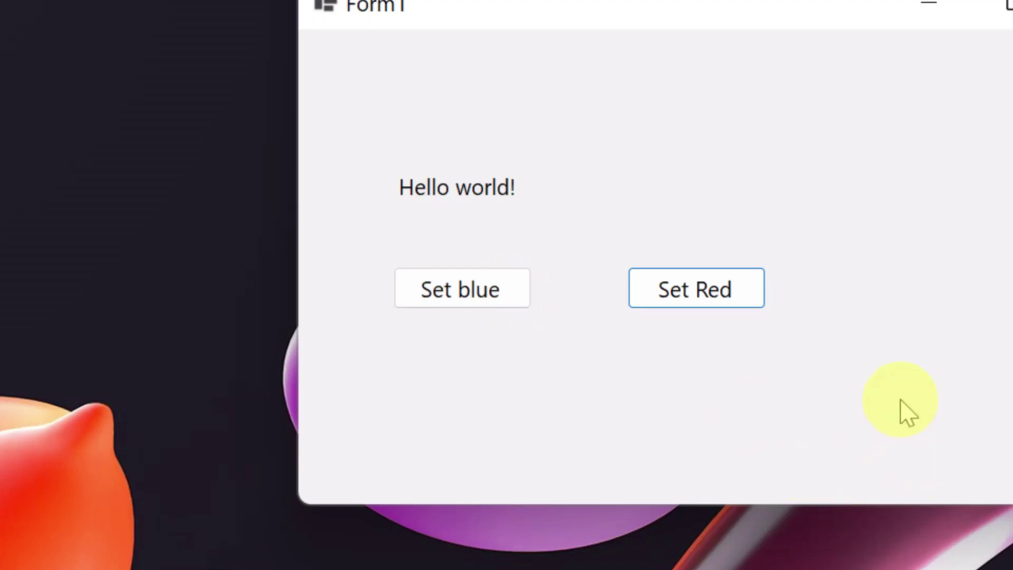
{"action": "left_click", "coordinate": [430, 300]}
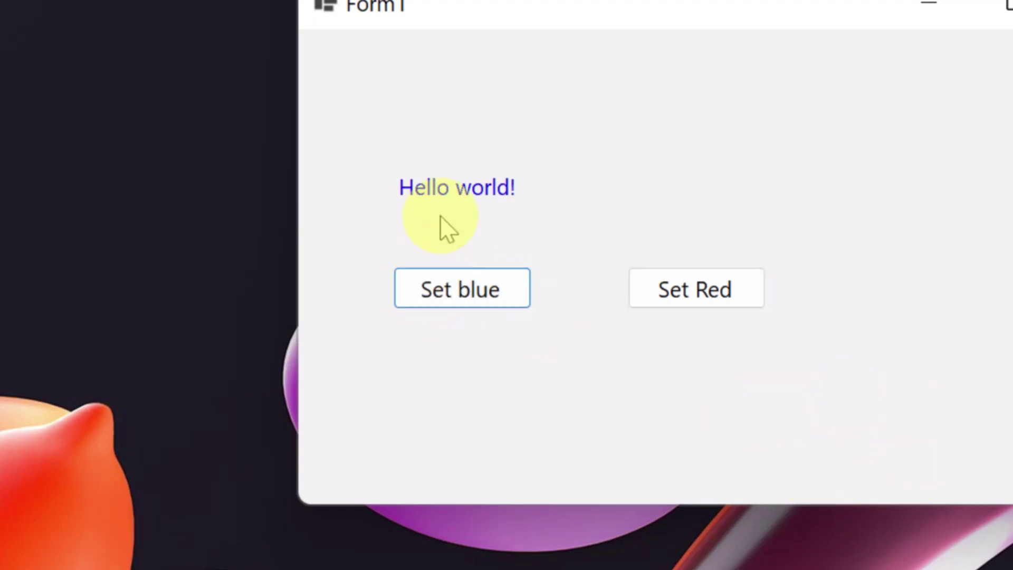
{"action": "left_click", "coordinate": [689, 288]}
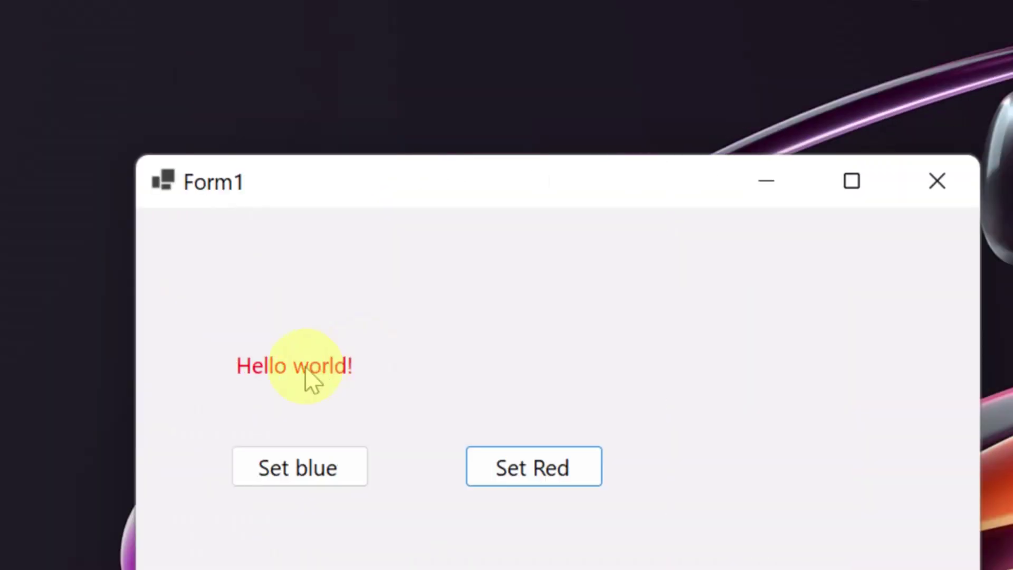
{"action": "left_click", "coordinate": [299, 465]}
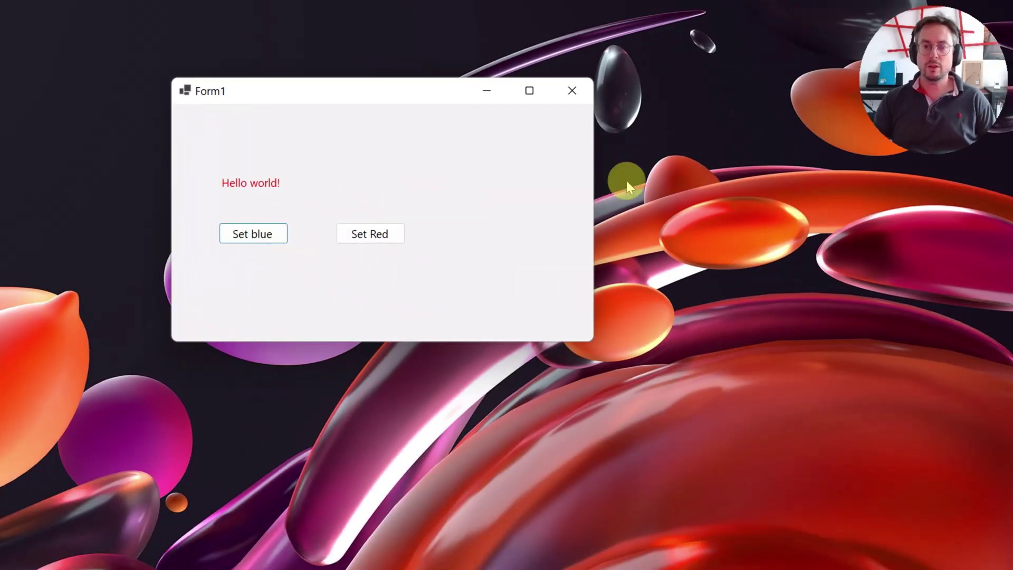
{"action": "left_click", "coordinate": [951, 59]}
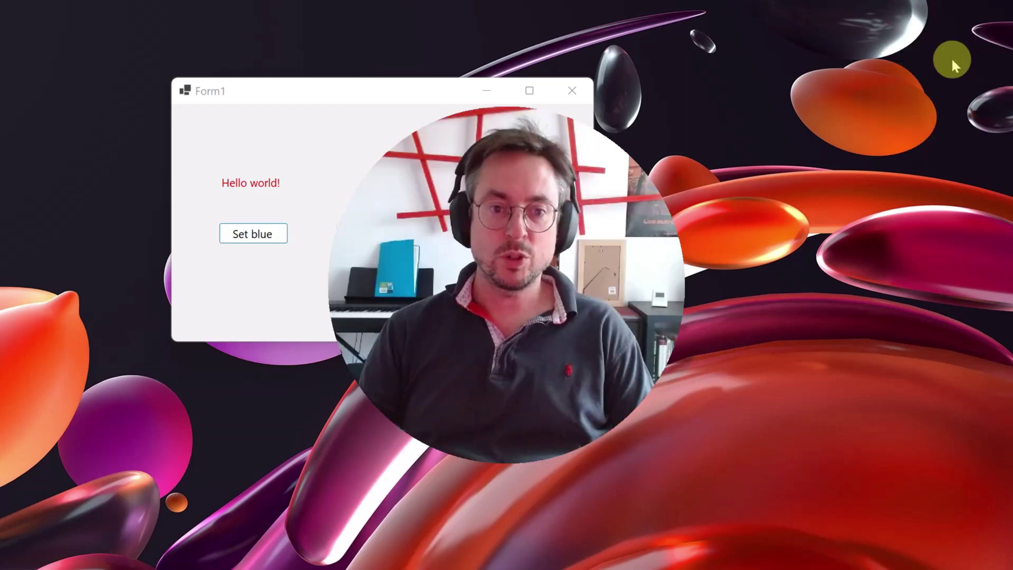